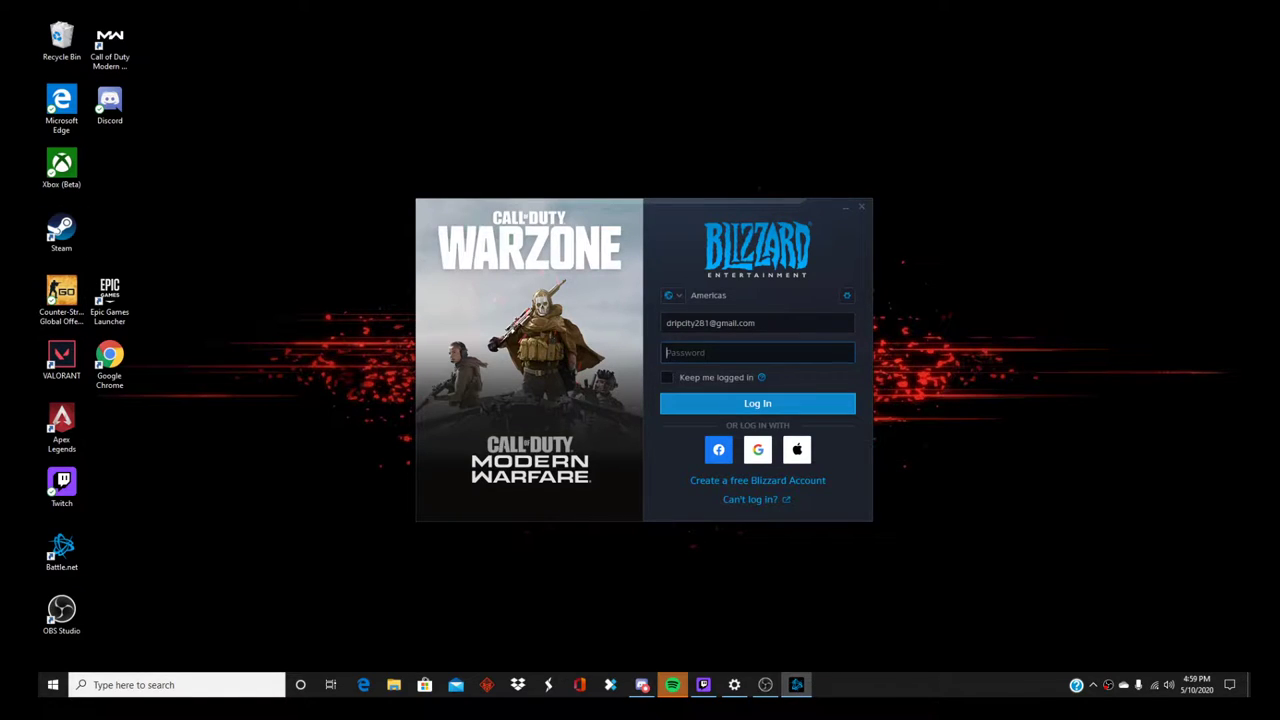
type("p")
type("ab")
- Sign in to Battle.net, retyping the password after the incorrect-password error
key("Return")
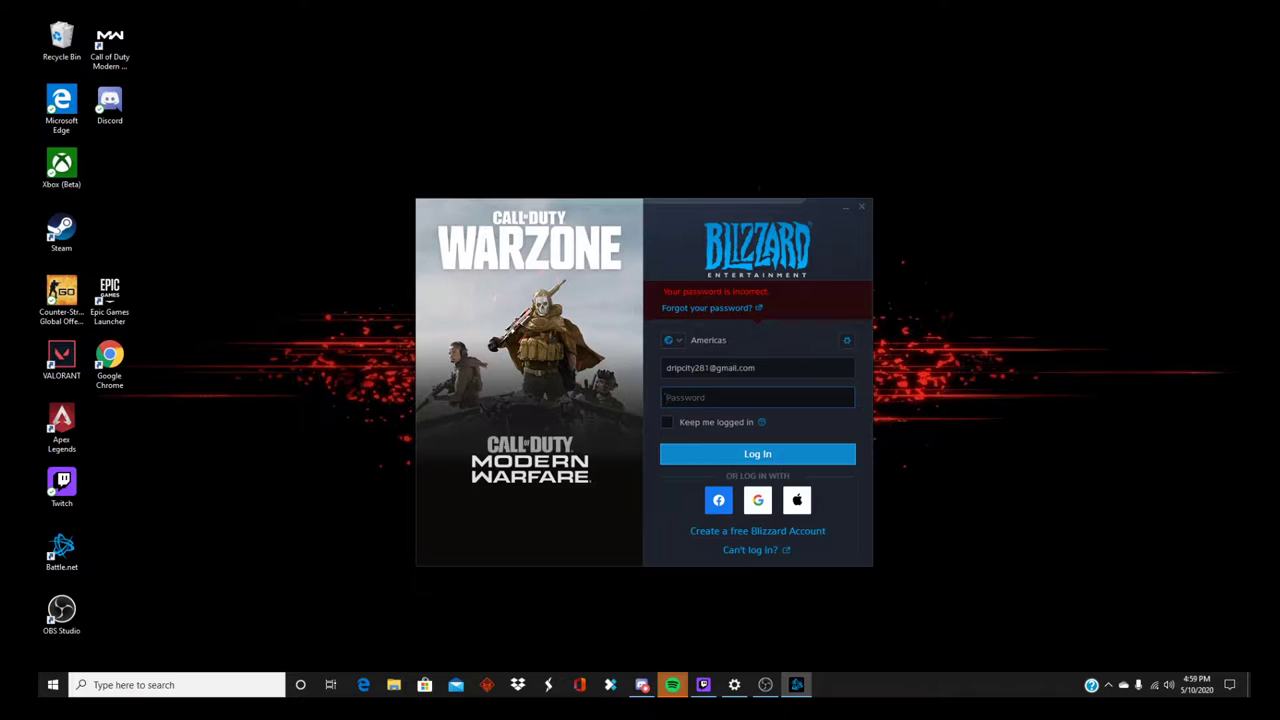
key("BackSpace")
key("BackSpace")
key("Return")
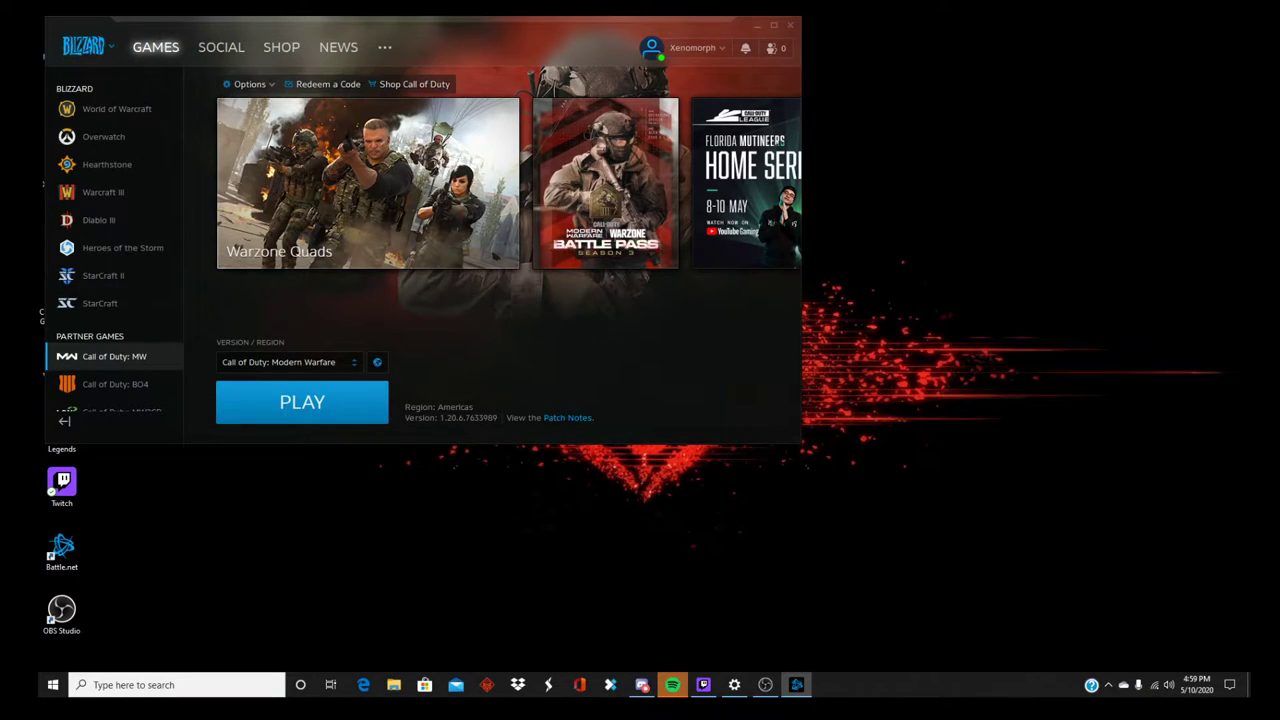
- Launch Call of Duty: Modern Warfare from Battle.net with the PLAY button
left_click(302, 402)
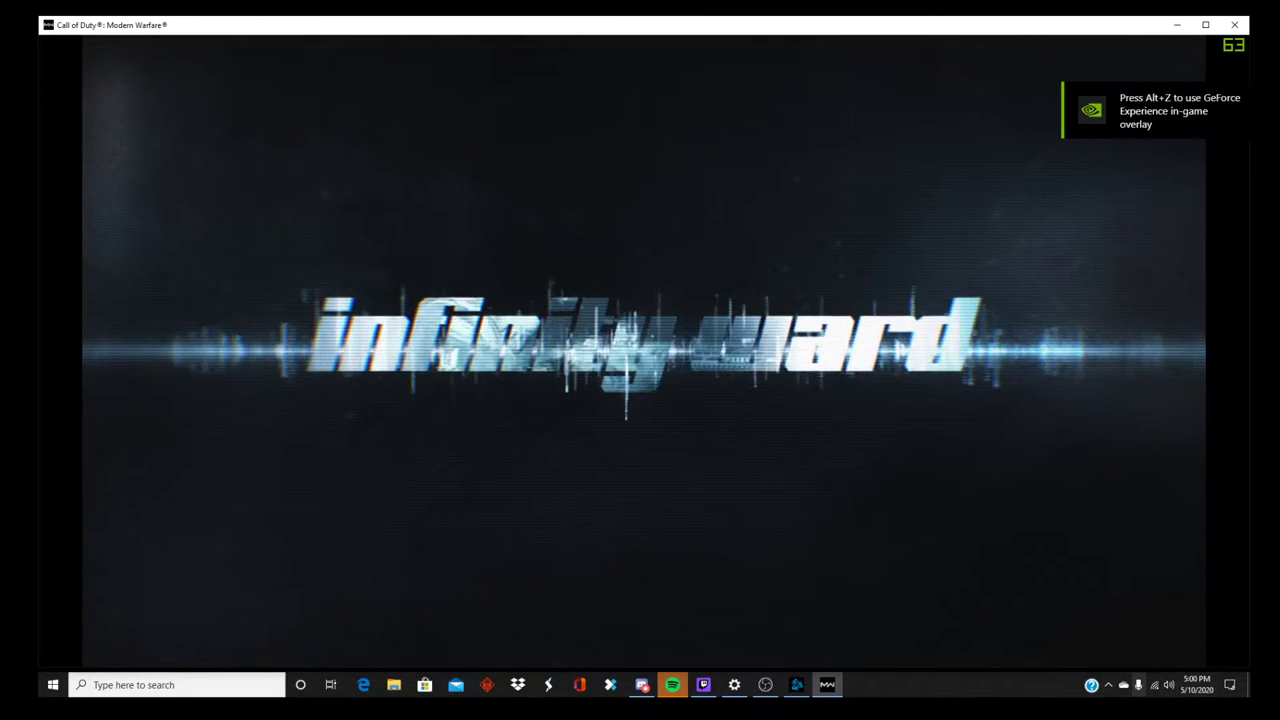
- Route system sound to the Speaker/Headphone (Realtek) device at volume 100
left_click(1168, 685)
left_click(1238, 617)
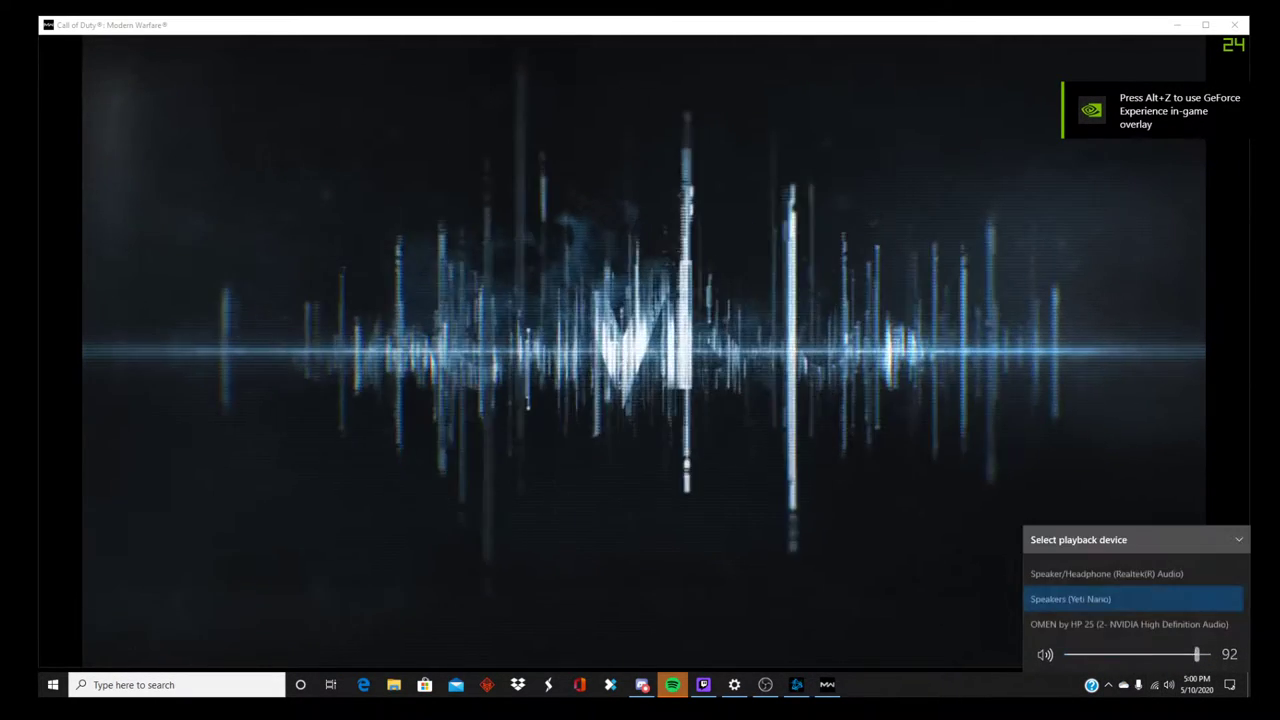
left_click(1106, 573)
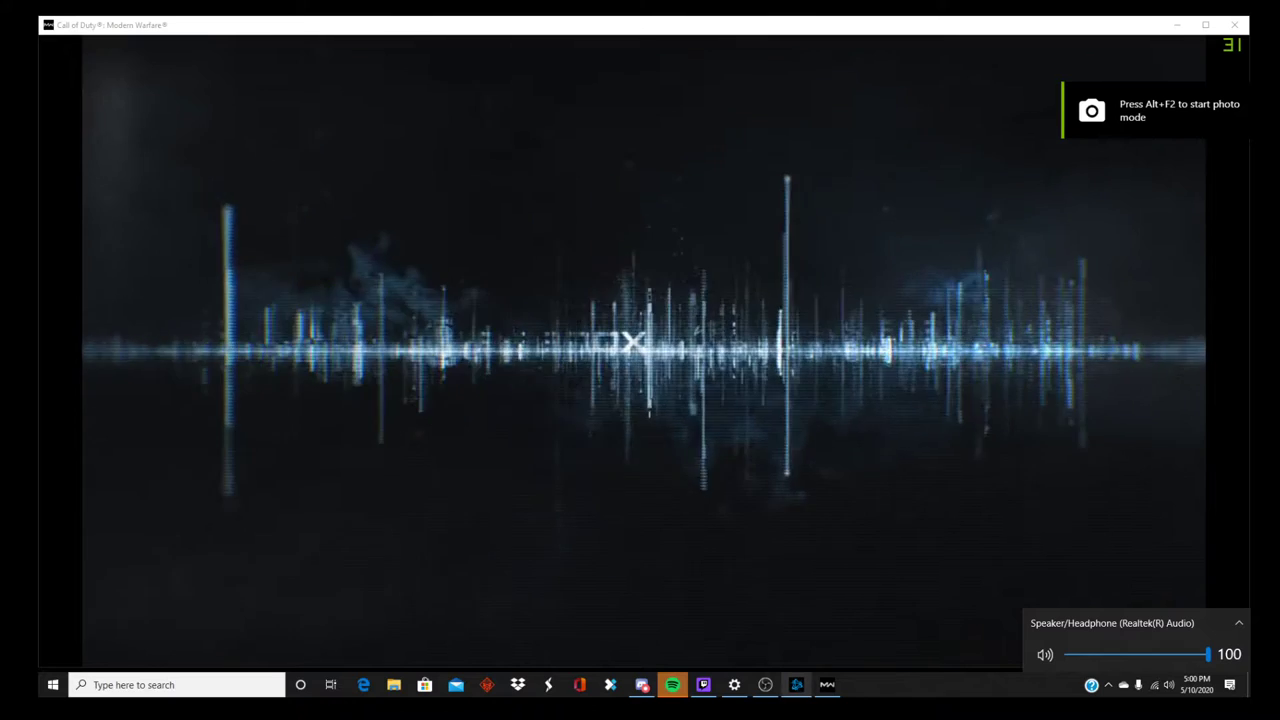
left_click(765, 684)
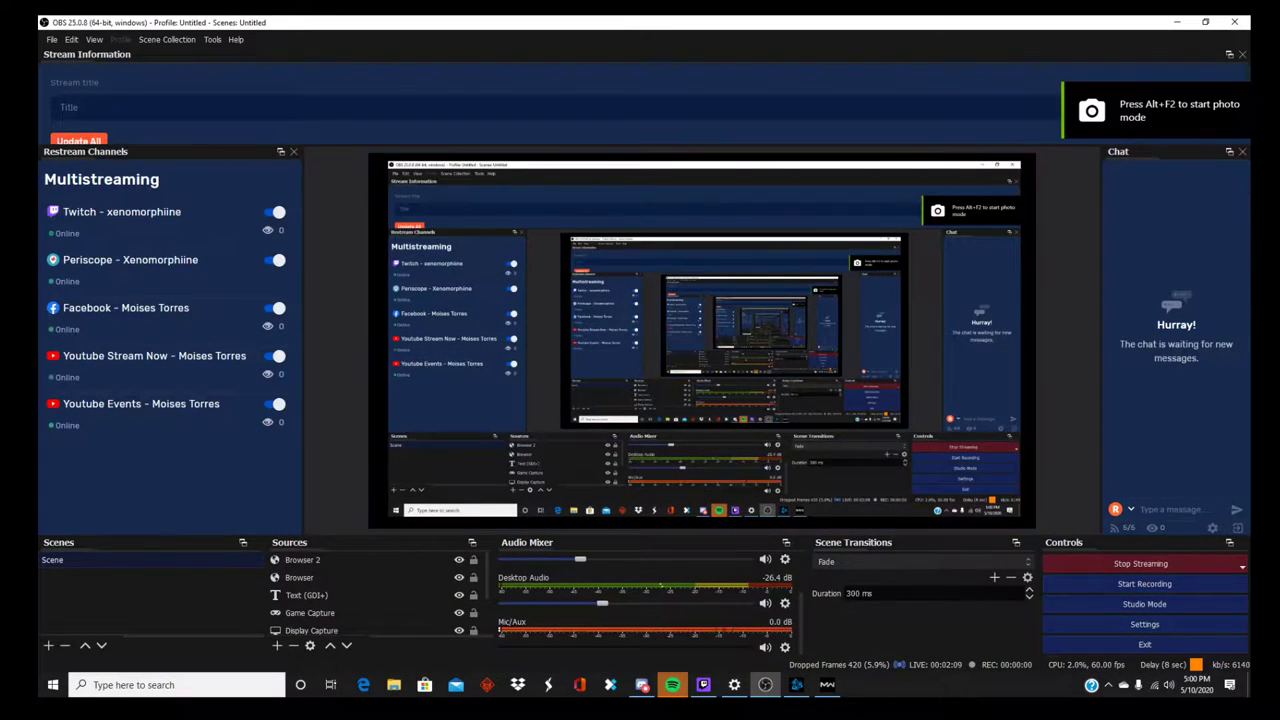
scroll(645, 600, "up", 2)
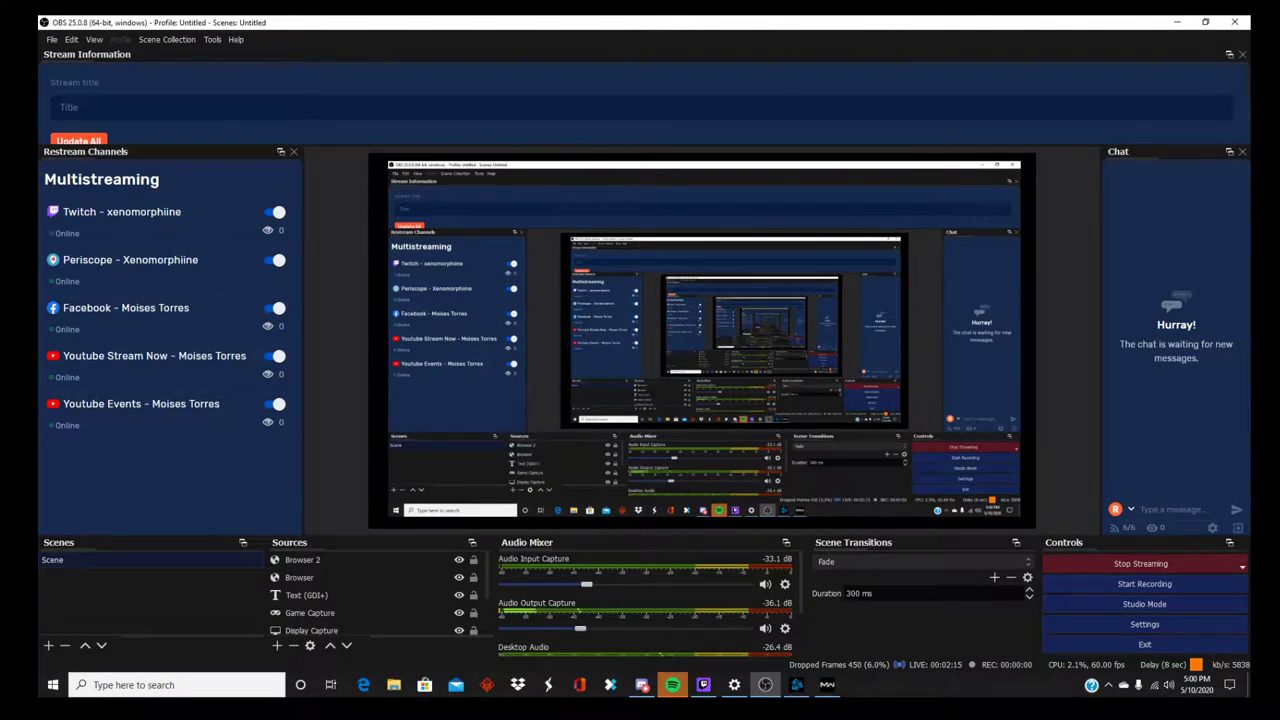
- In the OBS Audio Mixer, lower Audio Input Capture and raise Audio Output Capture
left_click_drag(586, 584, 746, 584)
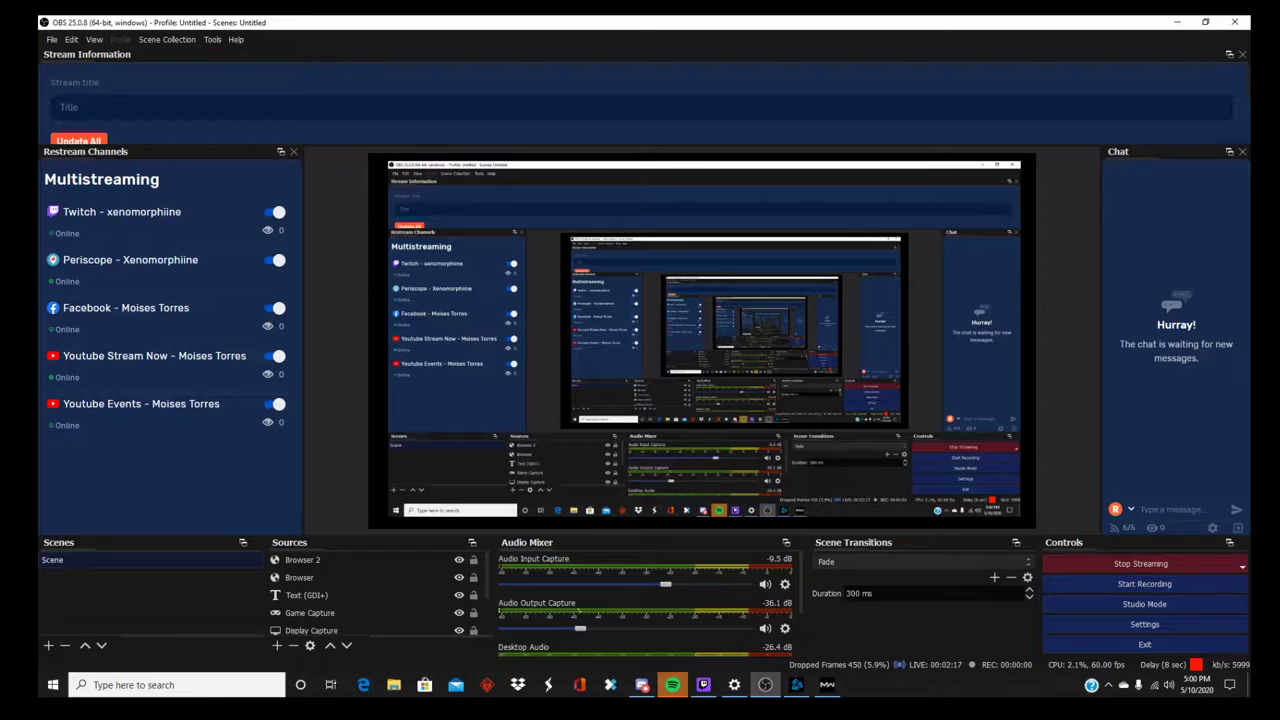
left_click_drag(665, 584, 590, 584)
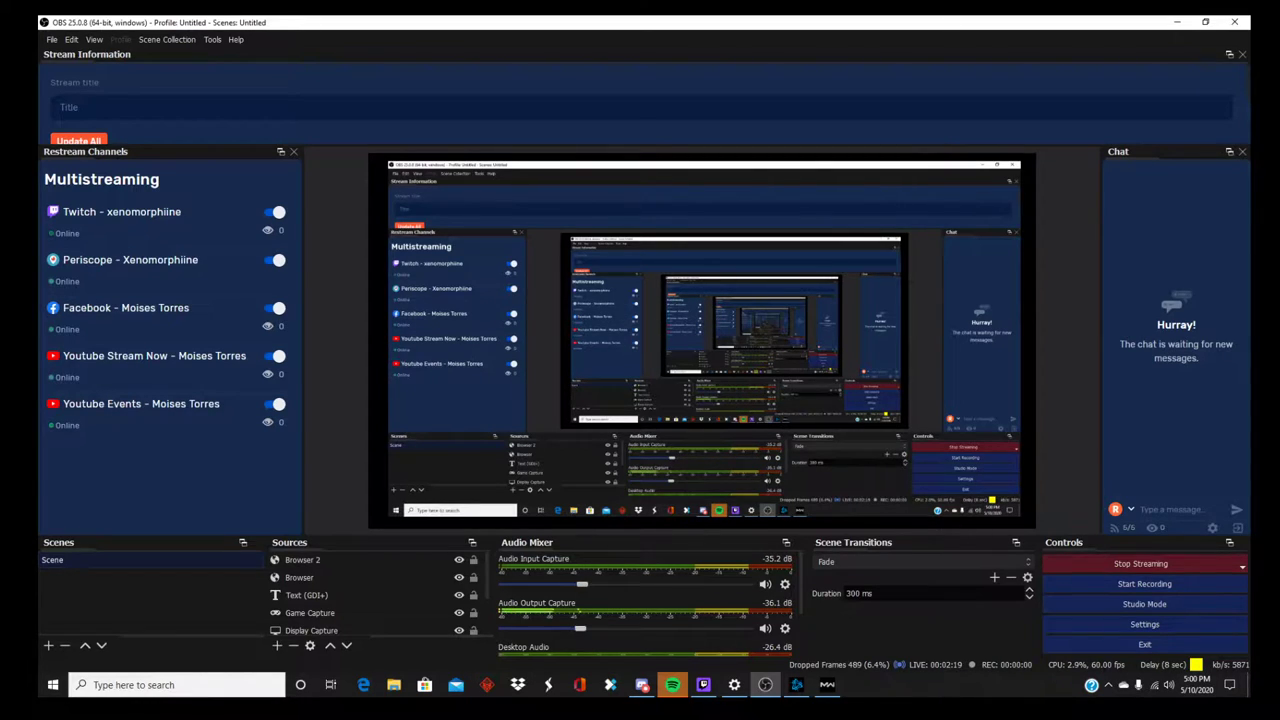
left_click_drag(580, 628, 688, 628)
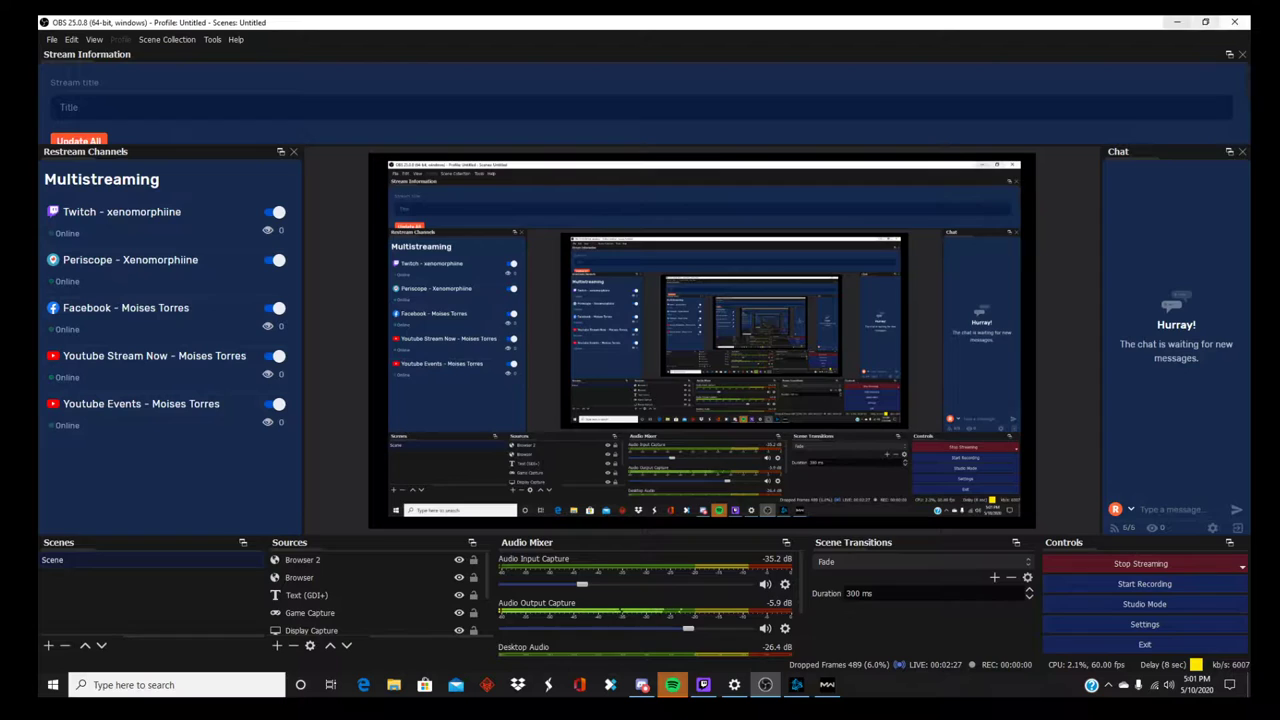
key("alt+Tab")
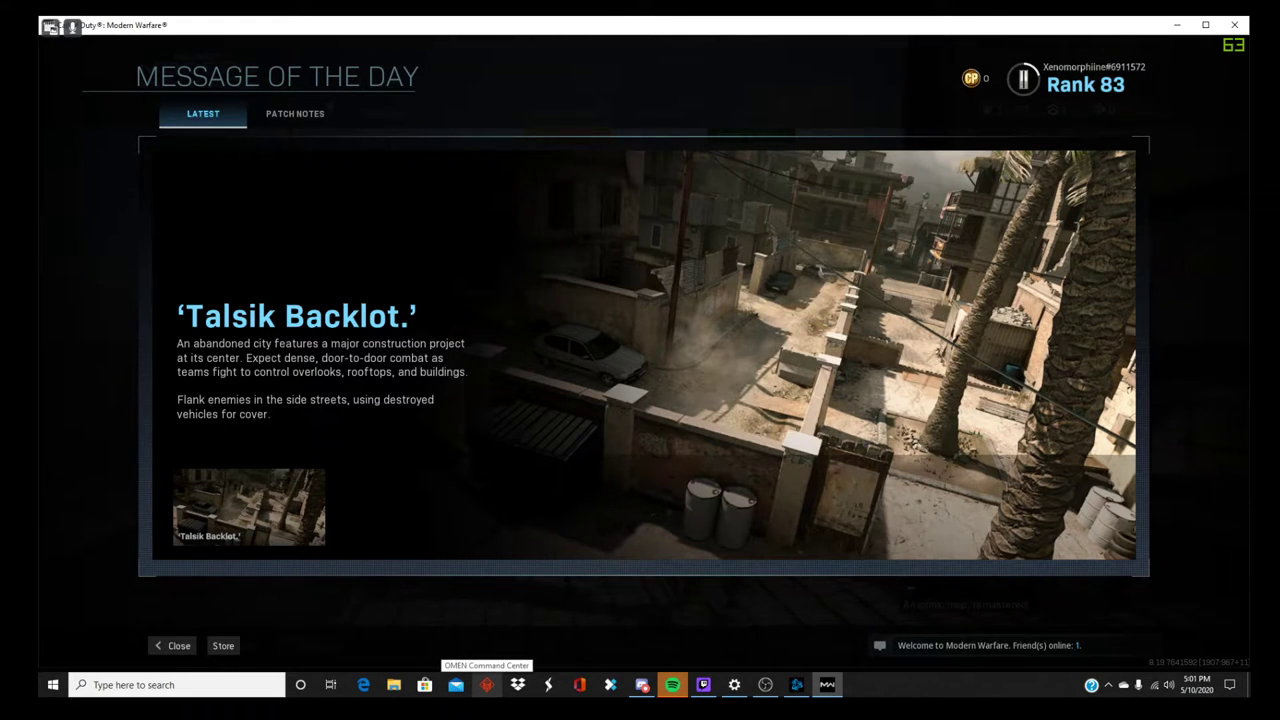
- Dismiss the Message of the Day, queue for Quick Play, and head to Barracks
left_click(172, 645)
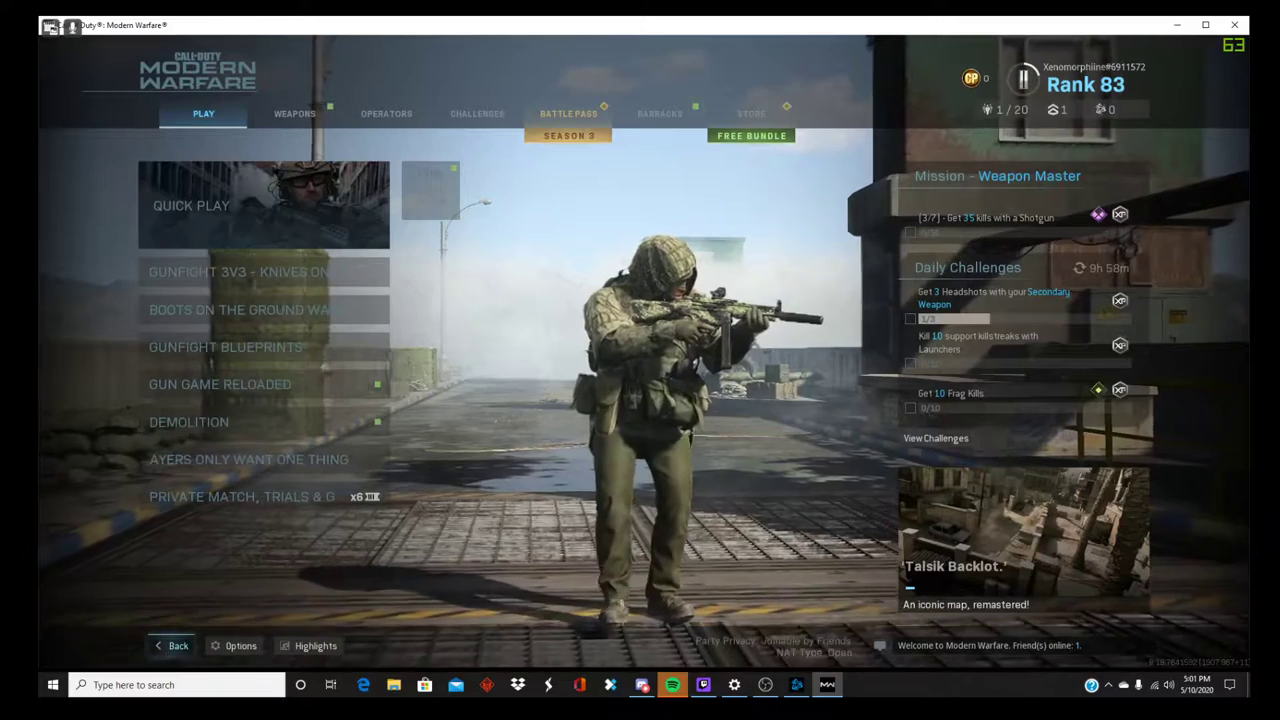
key("Return")
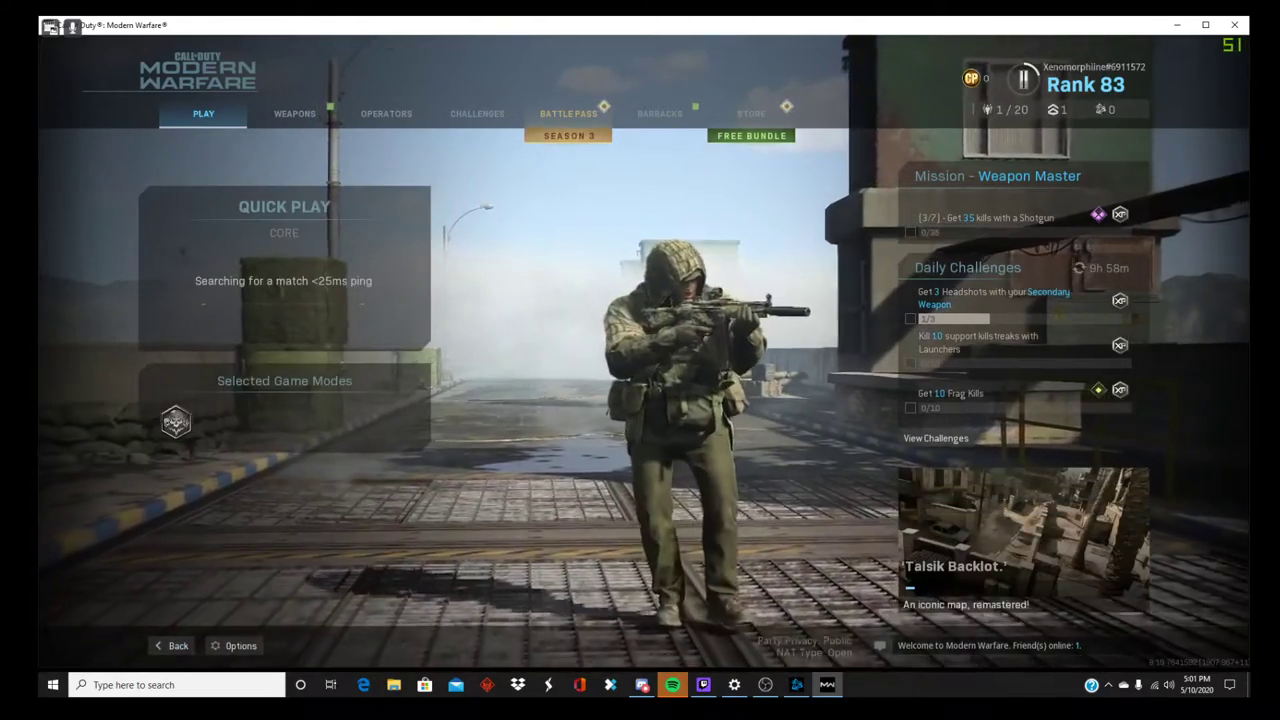
key("alt+Tab")
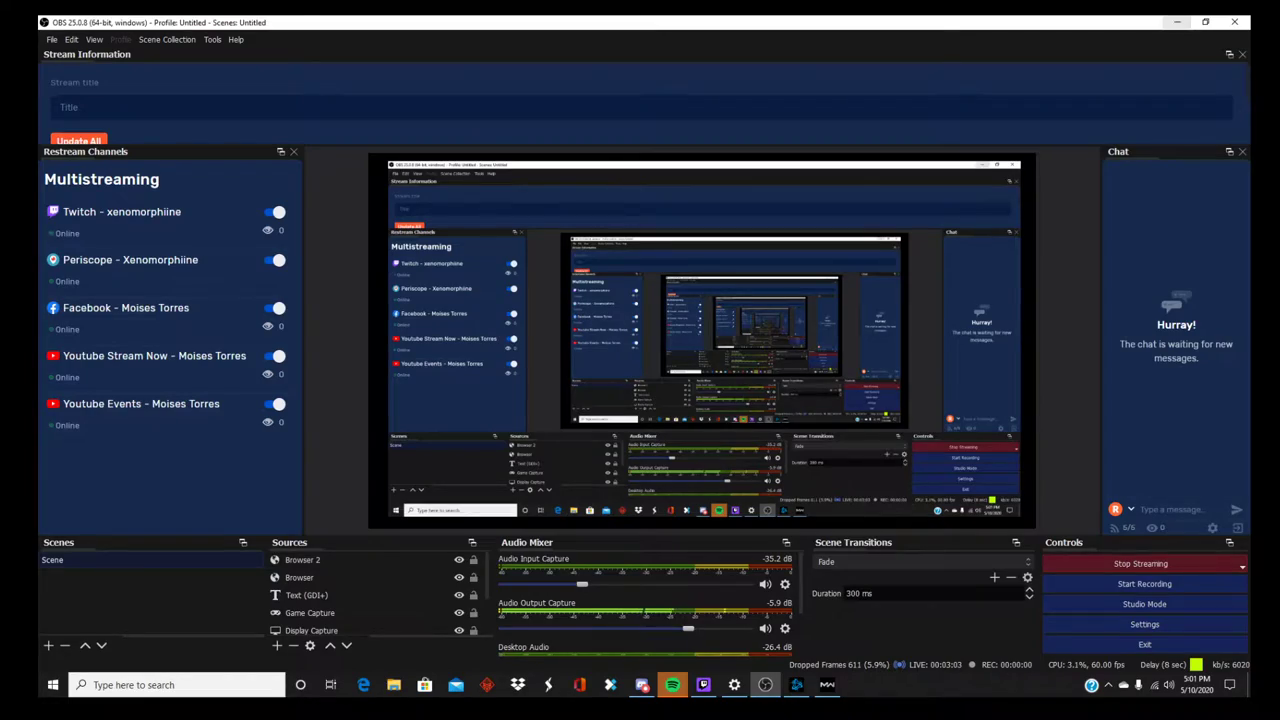
key("alt+Tab")
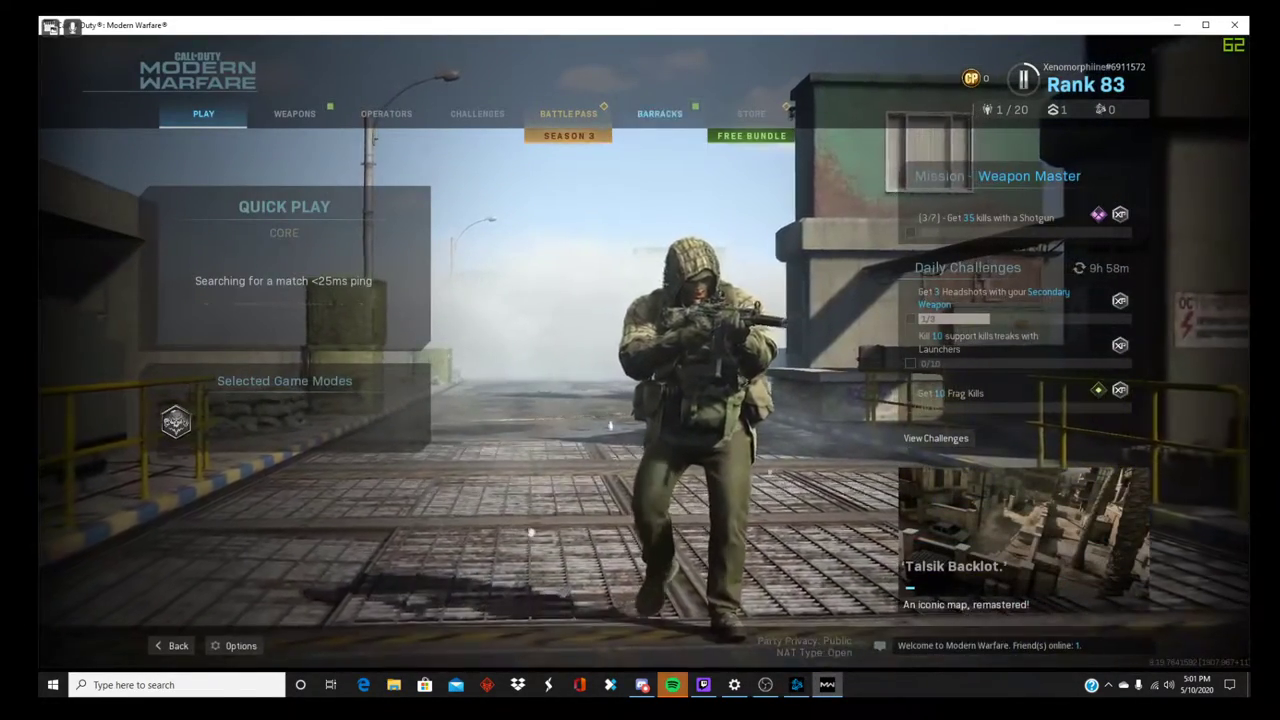
key("e")
key("e")
key("e")
- Open Customization and close the custom clan tag editor without changes
key("Down")
key("Return")
key("Up")
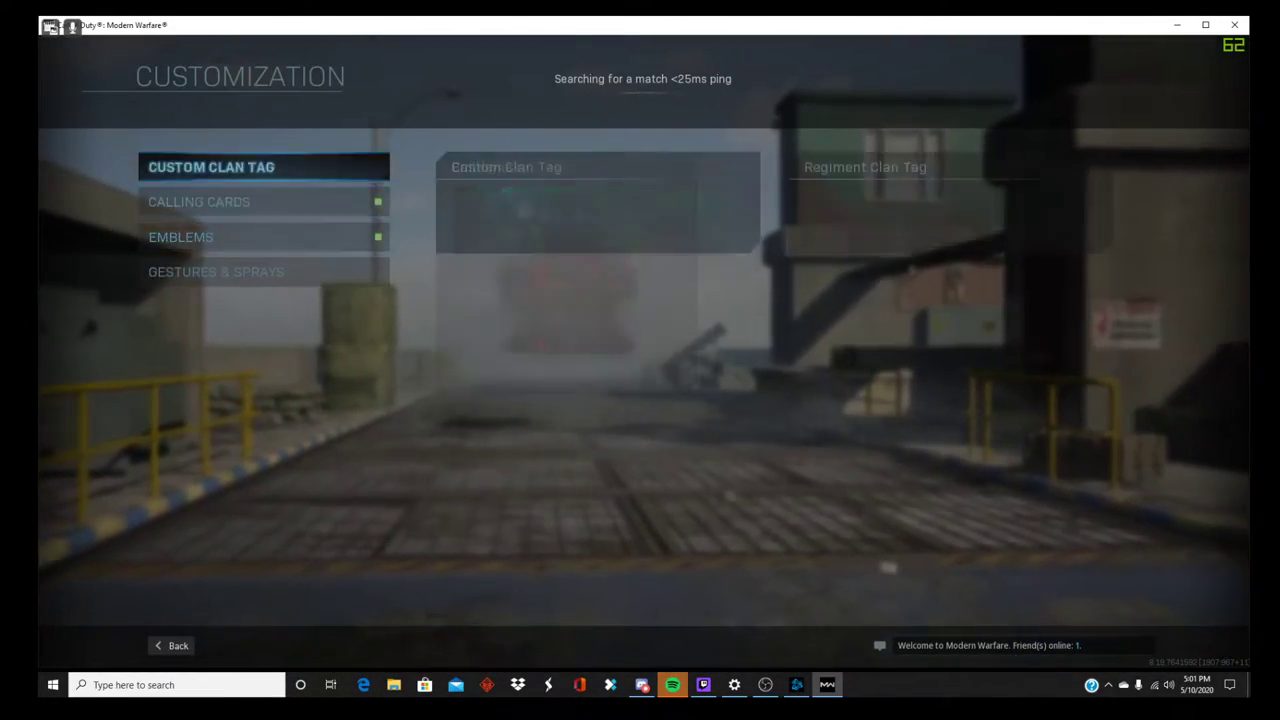
key("Return")
key("Escape")
- Open the Calling Cards collection and browse down through the country flag cards
key("Down")
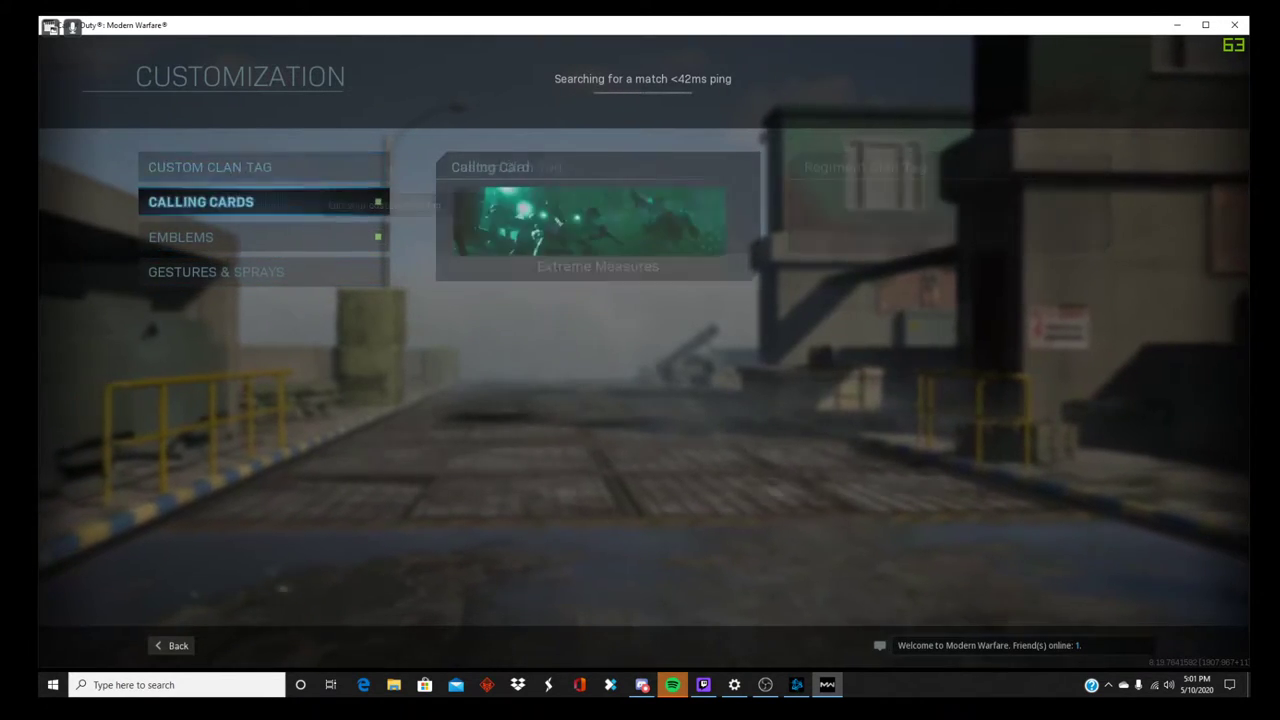
key("Return")
key("Down")
key("Down")
key("Up")
key("Up")
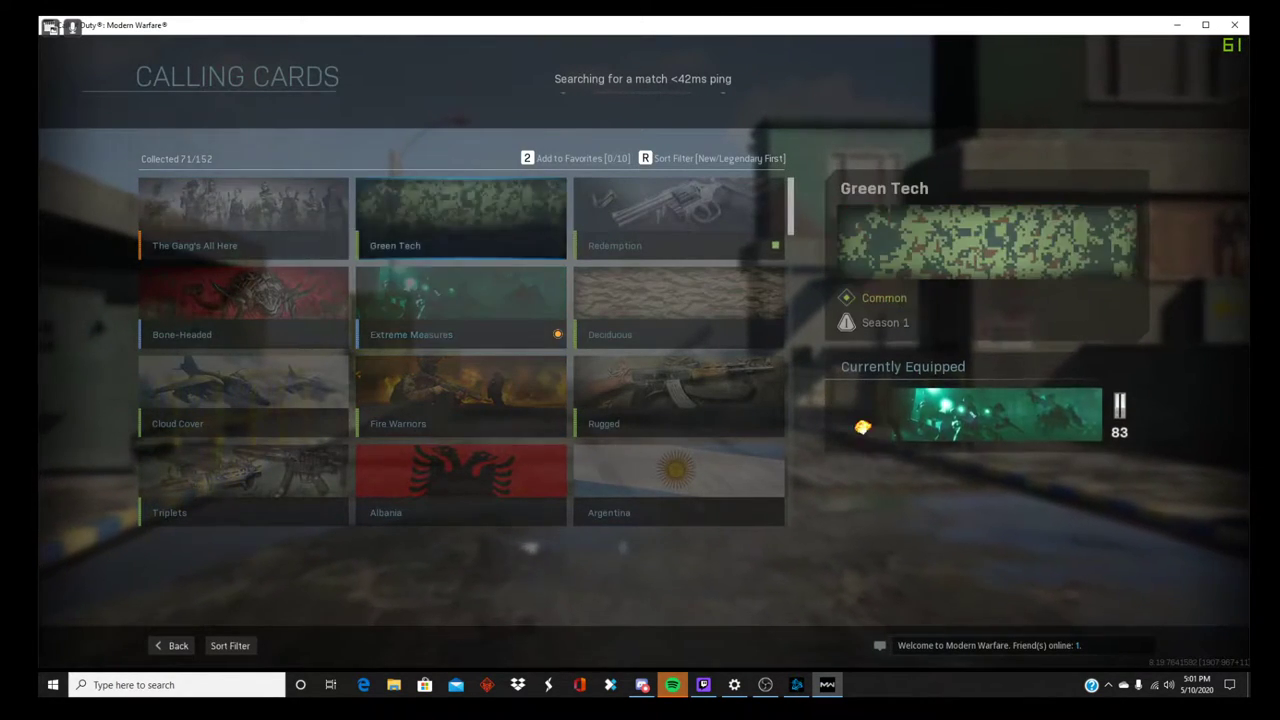
key("Down")
key("Down")
key("Down")
key("Down")
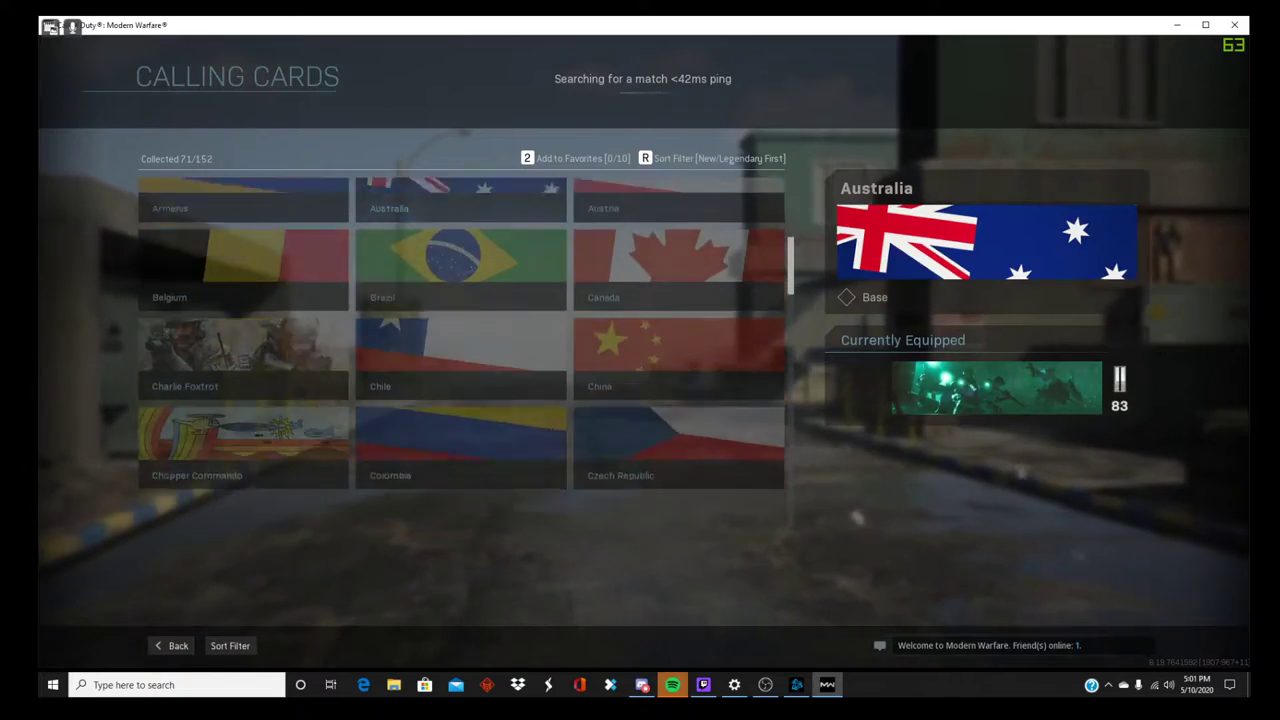
key("Down")
key("Down")
key("Down")
key("Down")
key("Right")
key("Right")
key("Down")
key("Down")
key("Right")
key("Right")
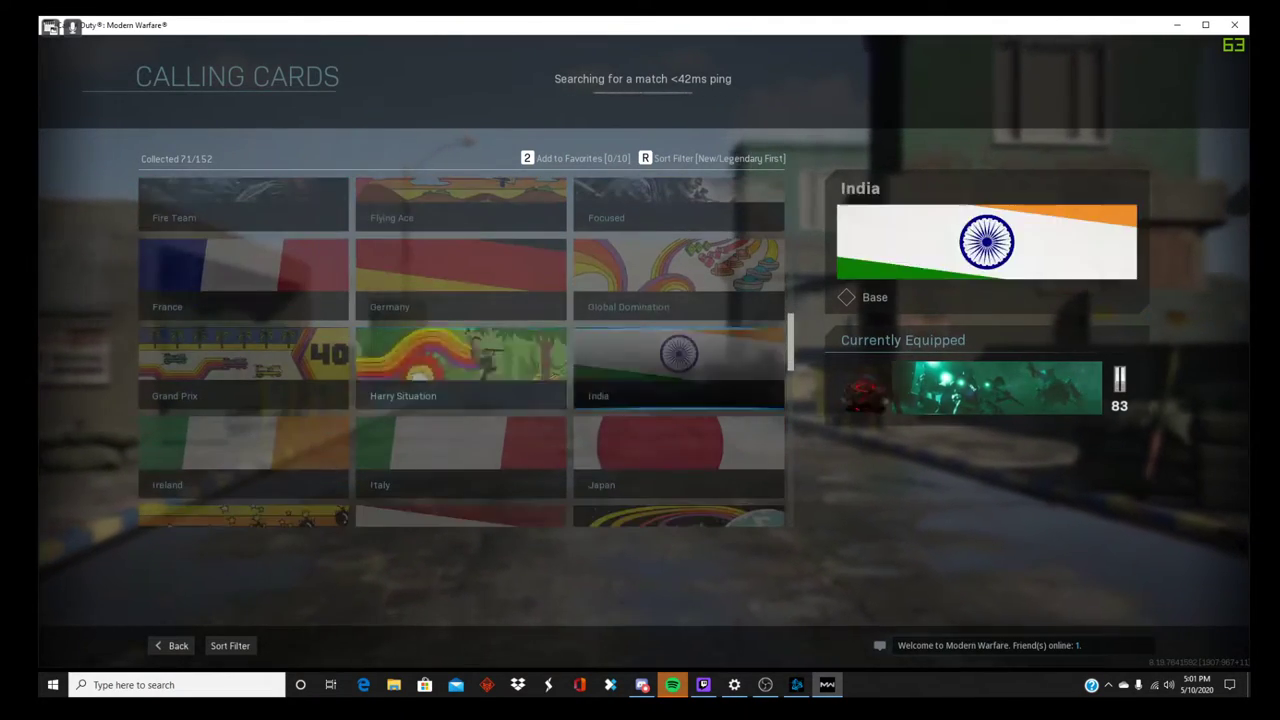
key("Right")
key("Down")
- Browse to the last calling cards, including Welcome to Warzone, then back up to Roadbuster
key("Down")
key("Right")
key("Right")
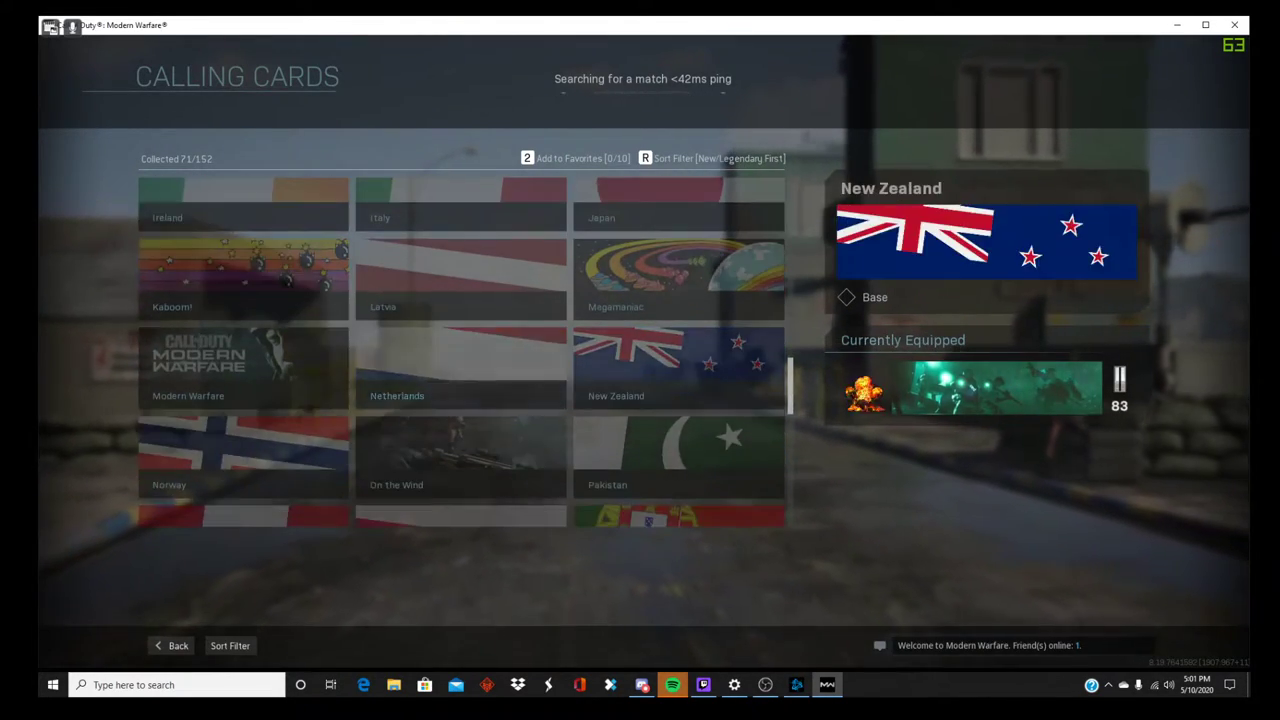
key("Down")
key("Down")
key("Down")
key("Left")
key("Right")
key("Down")
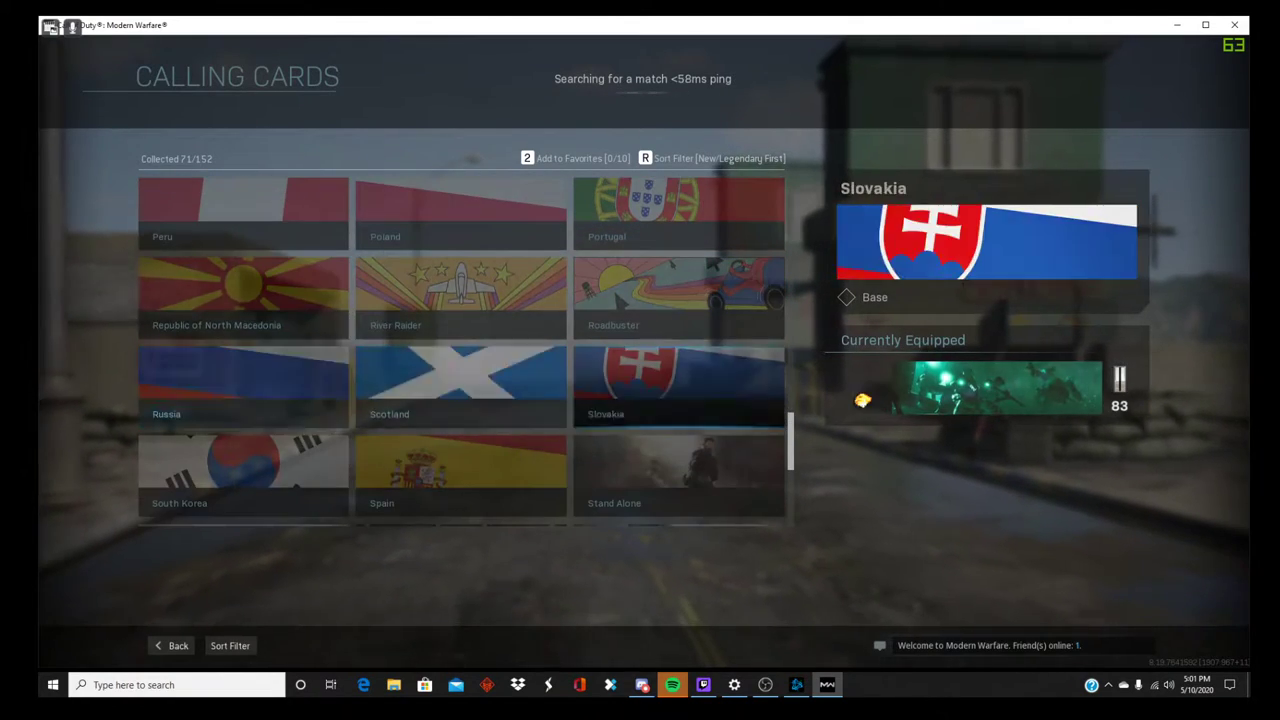
key("Down")
key("Down")
key("Down")
key("Left")
key("Left")
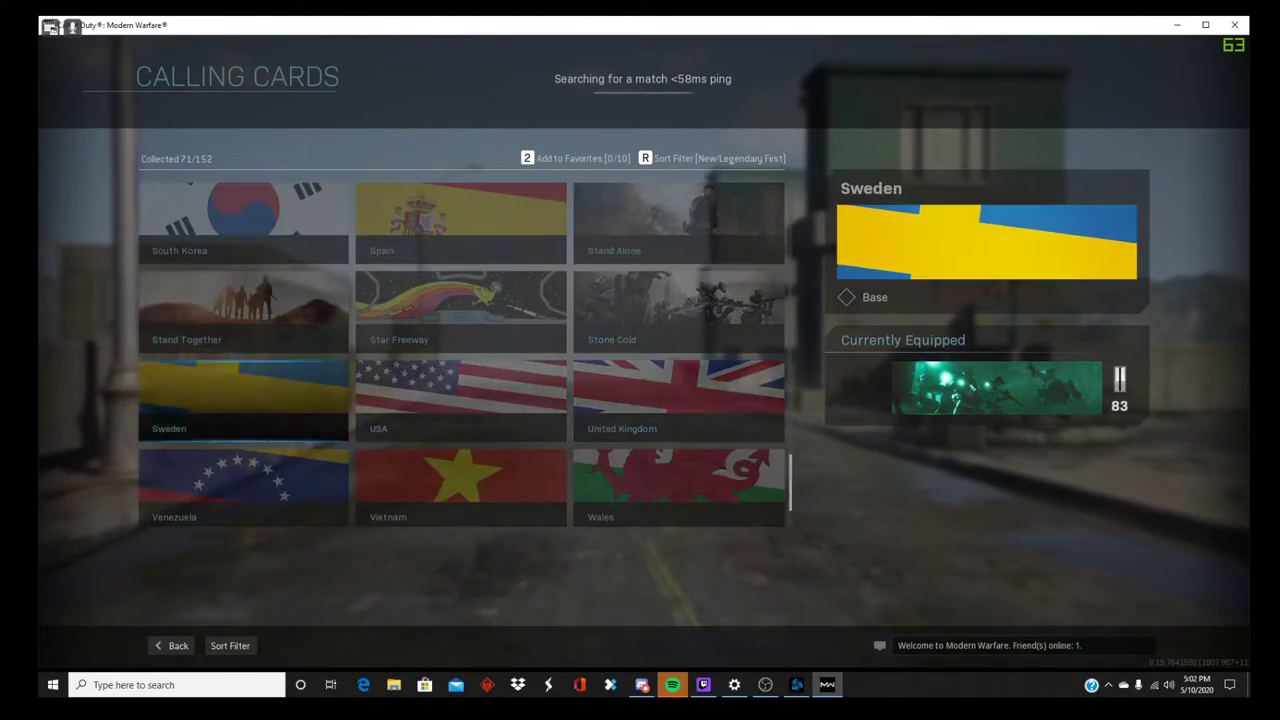
key("Down")
key("Right")
key("Right")
key("Left")
key("Right")
key("Down")
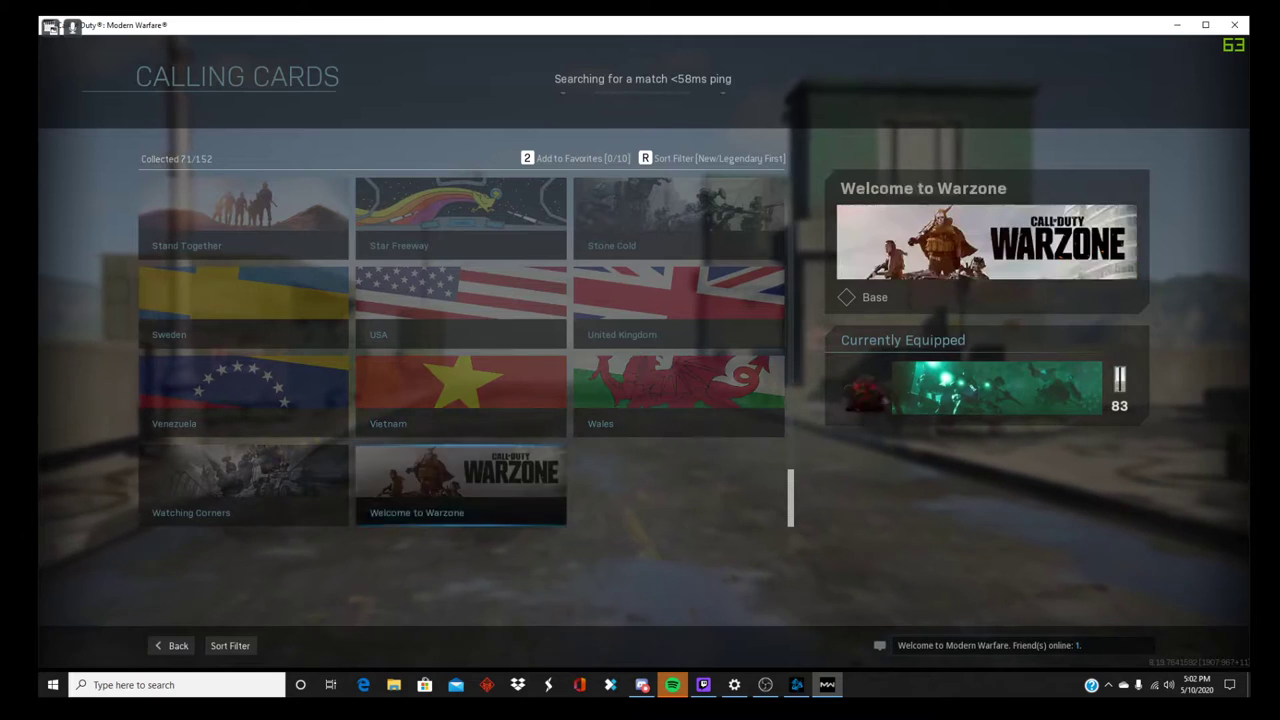
key("Left")
key("Up")
key("Up")
key("Up")
key("Right")
key("Right")
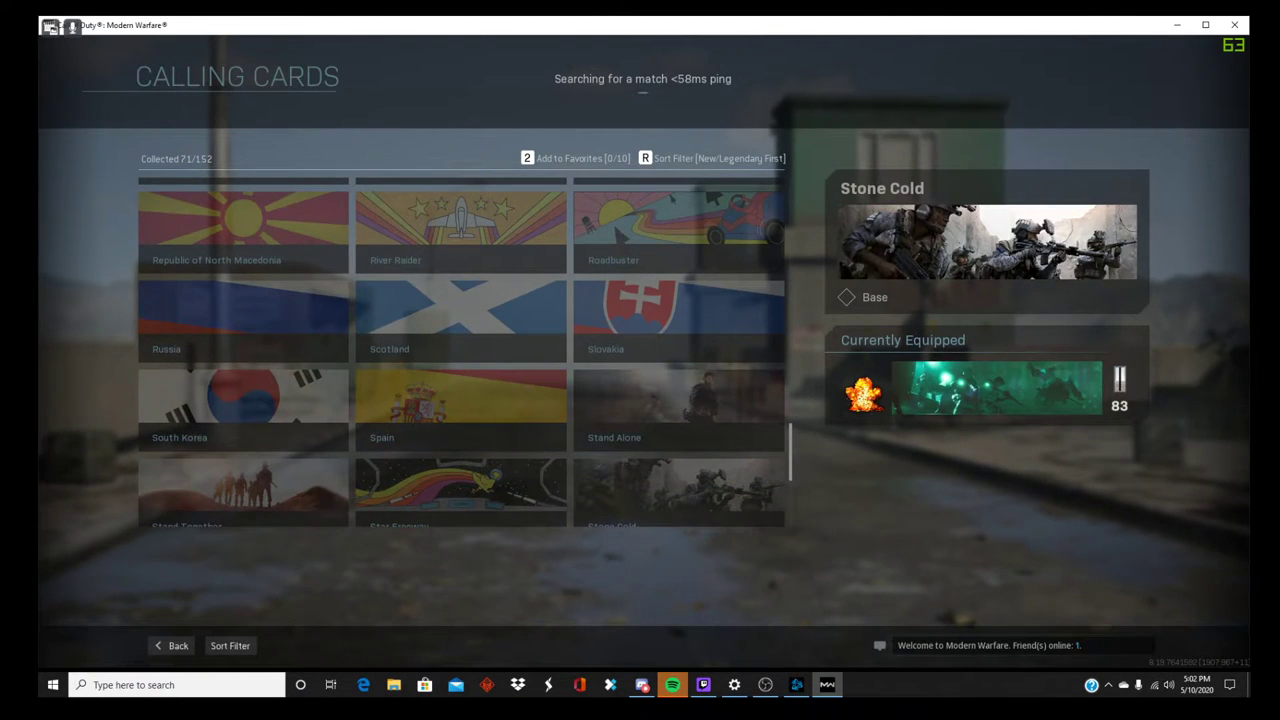
key("Up")
key("Up")
key("Up")
key("Up")
key("Down")
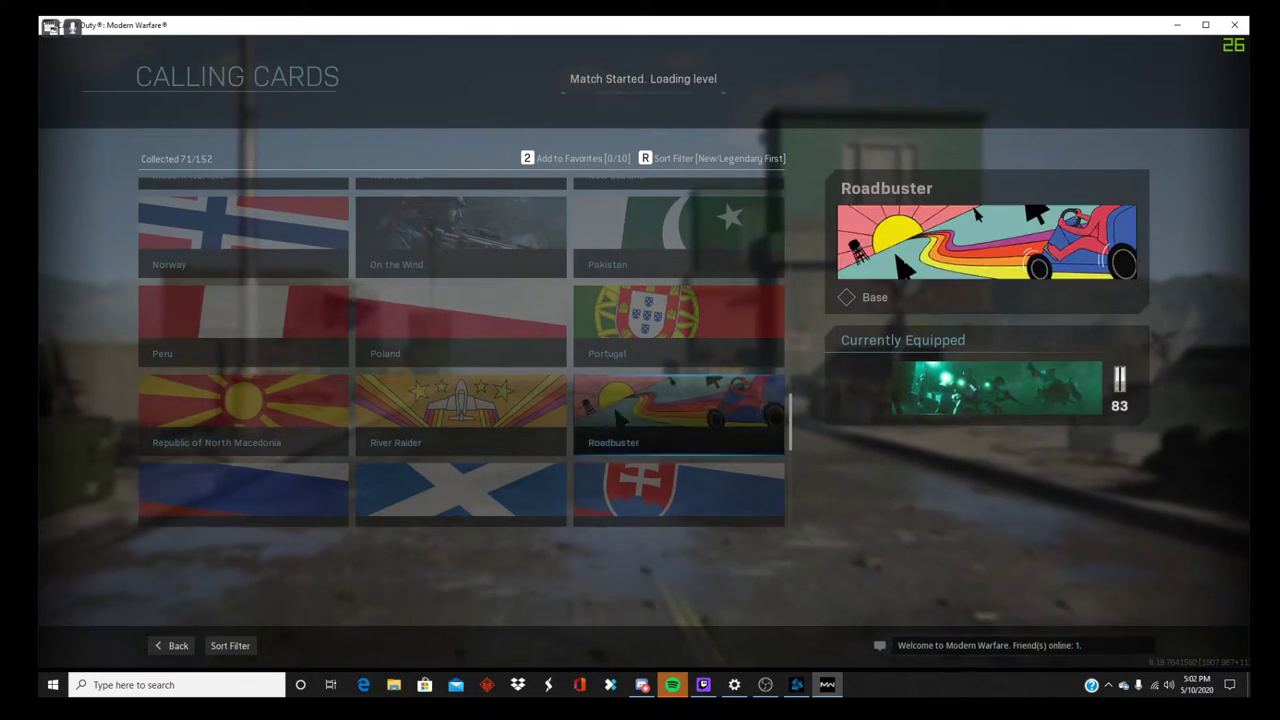
scroll(461, 350, "up", 5)
scroll(461, 350, "up", 5)
scroll(461, 350, "up", 3)
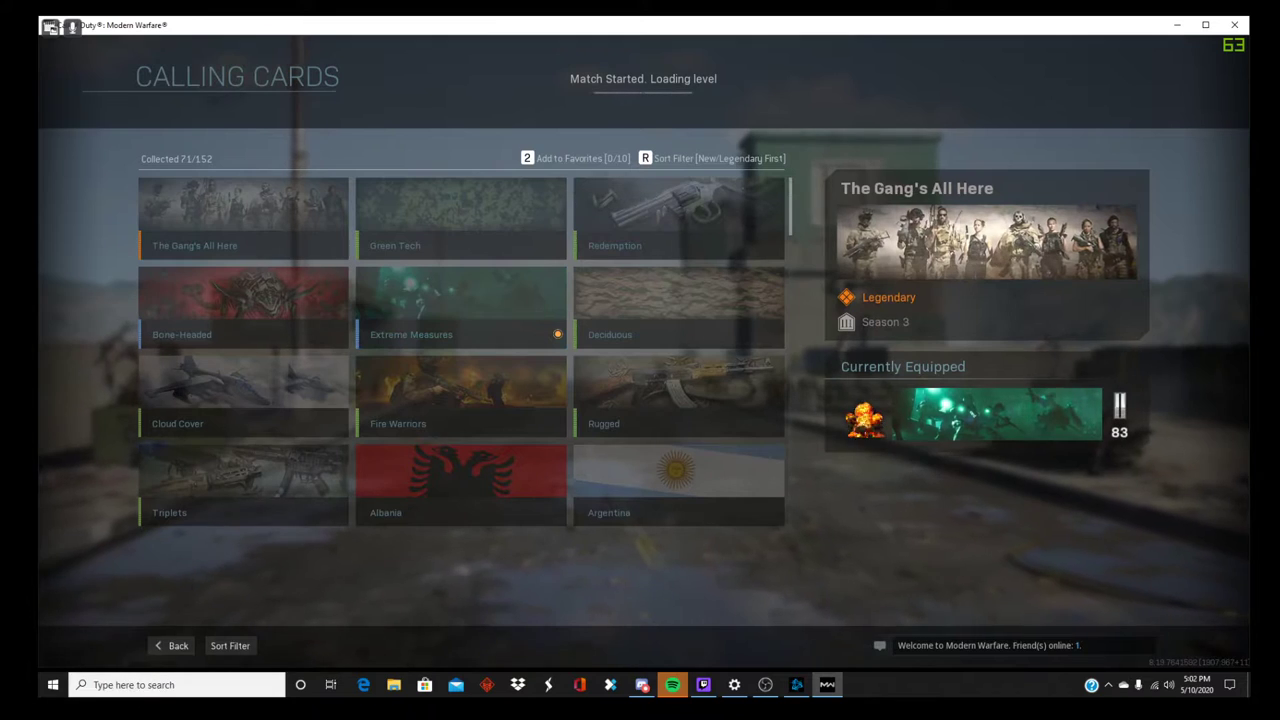
- Open Emblems, compare Bada Boom with Red Rage, and equip Bada Boom
key("Escape")
key("Down")
key("Return")
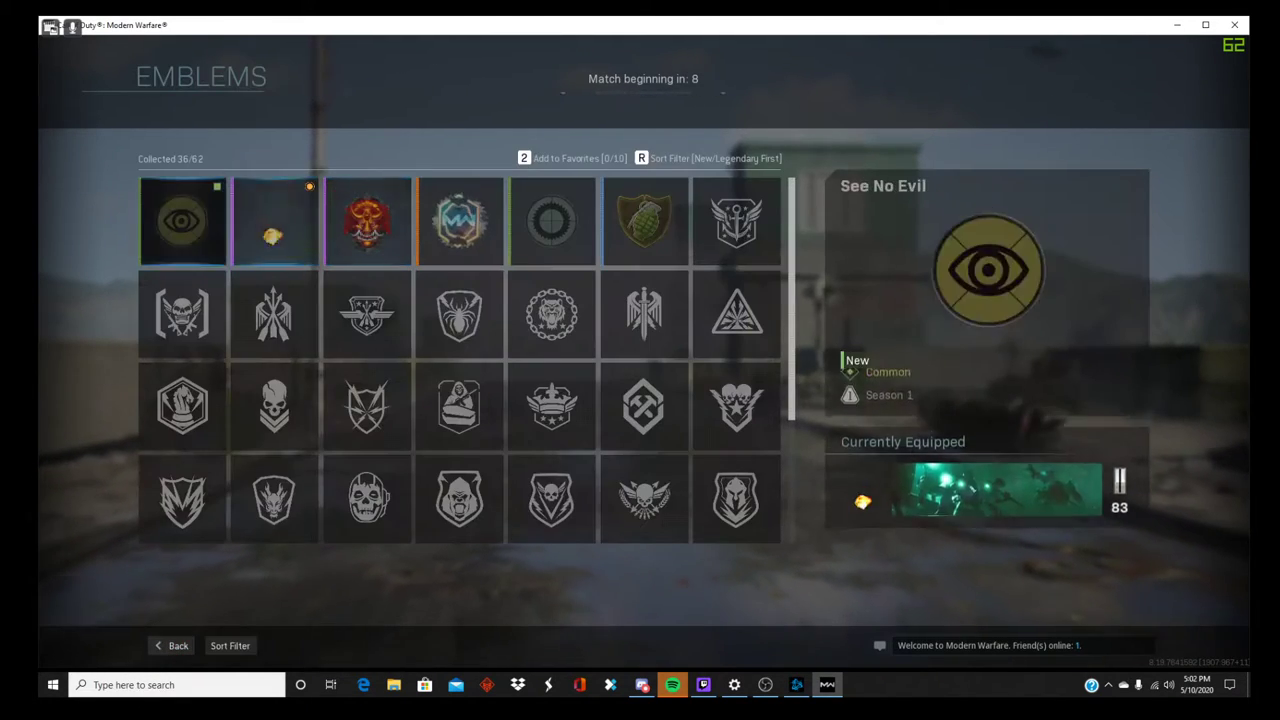
key("Right")
key("Right")
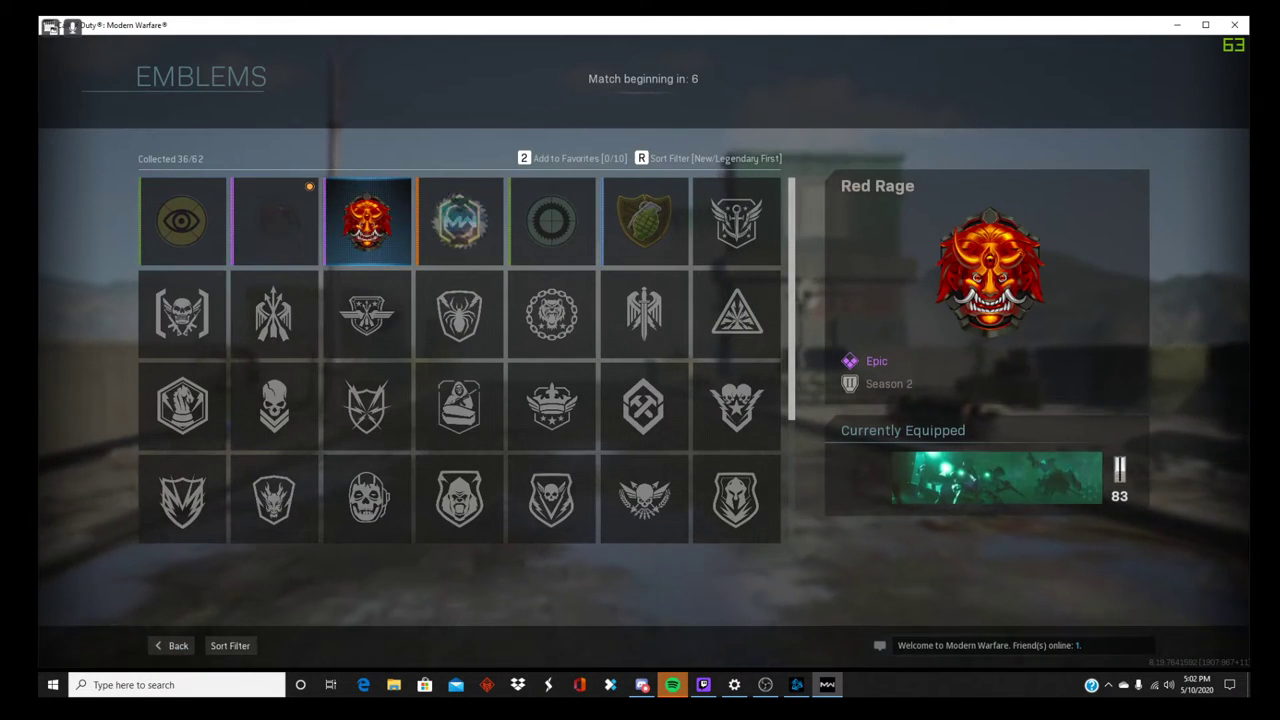
key("Left")
key("Right")
key("Left")
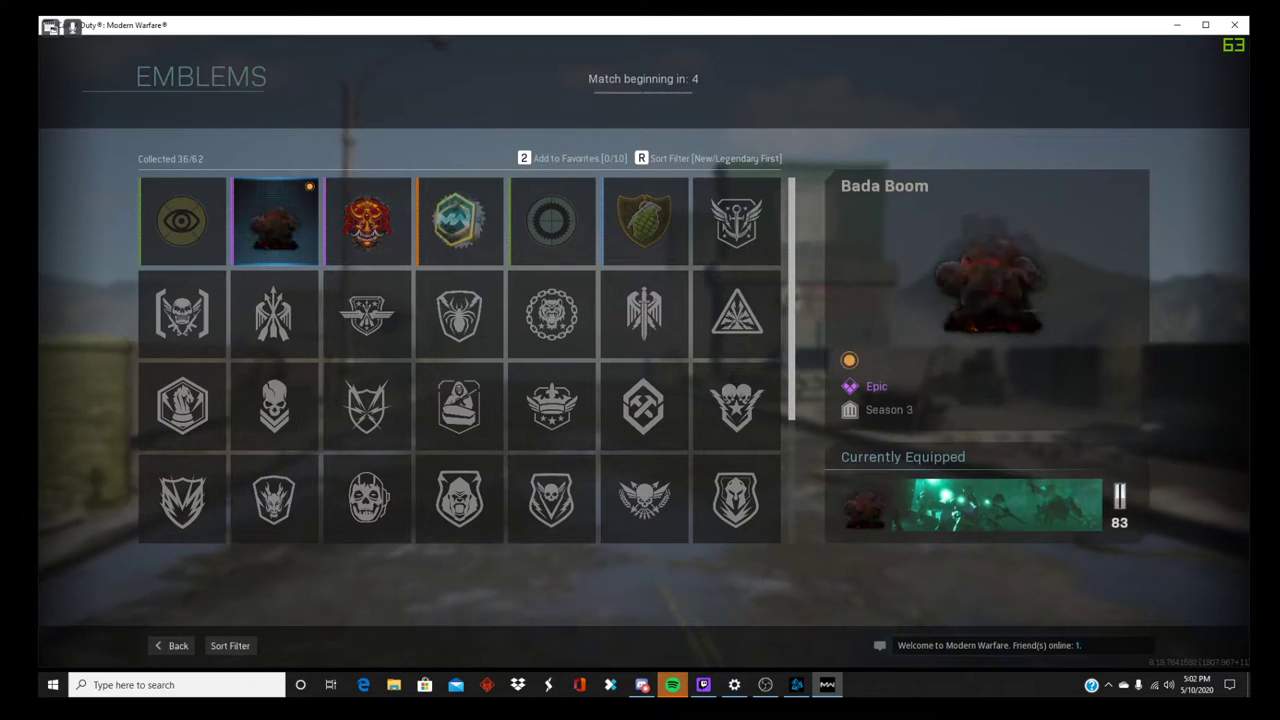
key("Return")
key("Right")
key("Right")
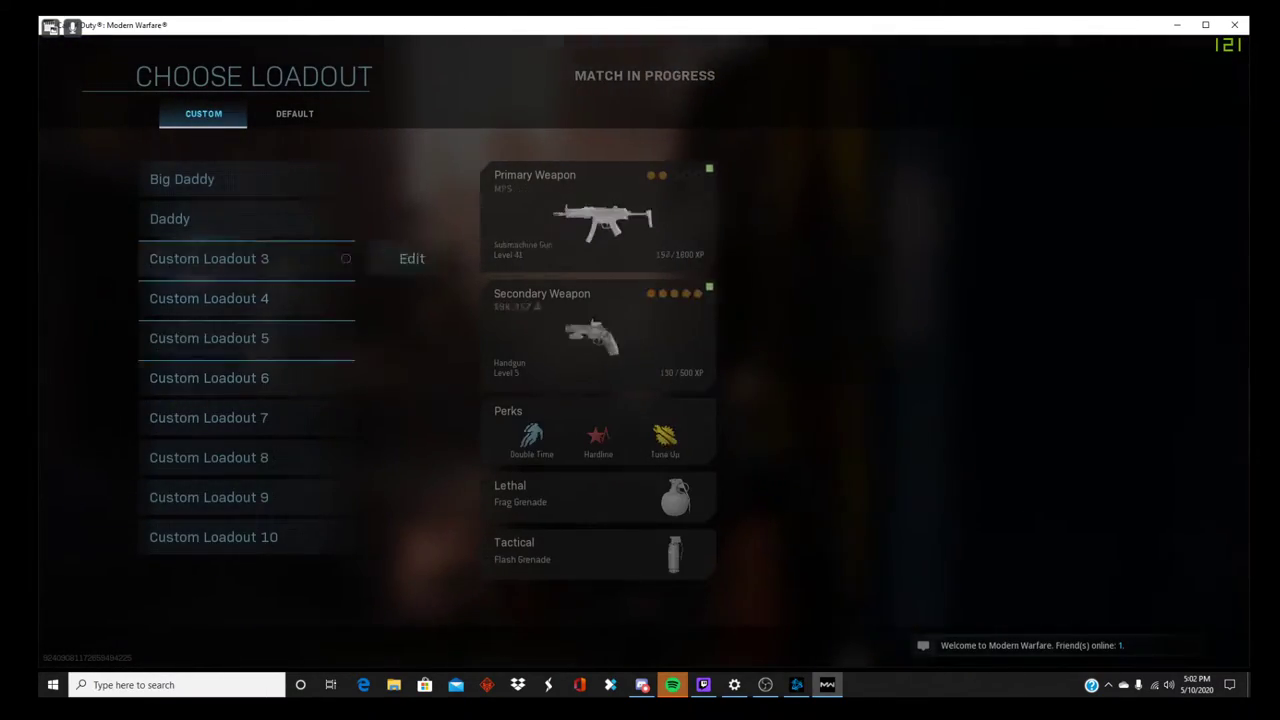
- Spawn with the custom MP5 loadout and push through St. Petrograd, firing at an enemy
left_click(182, 179)
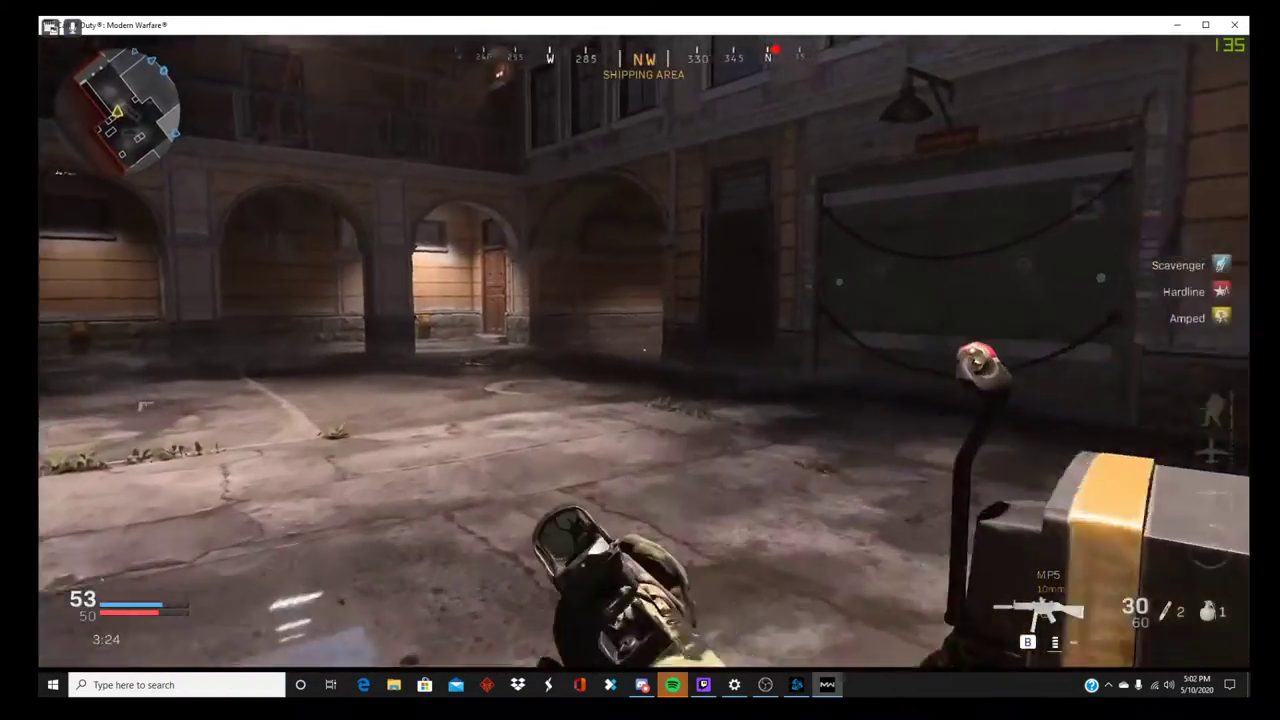
key("w")
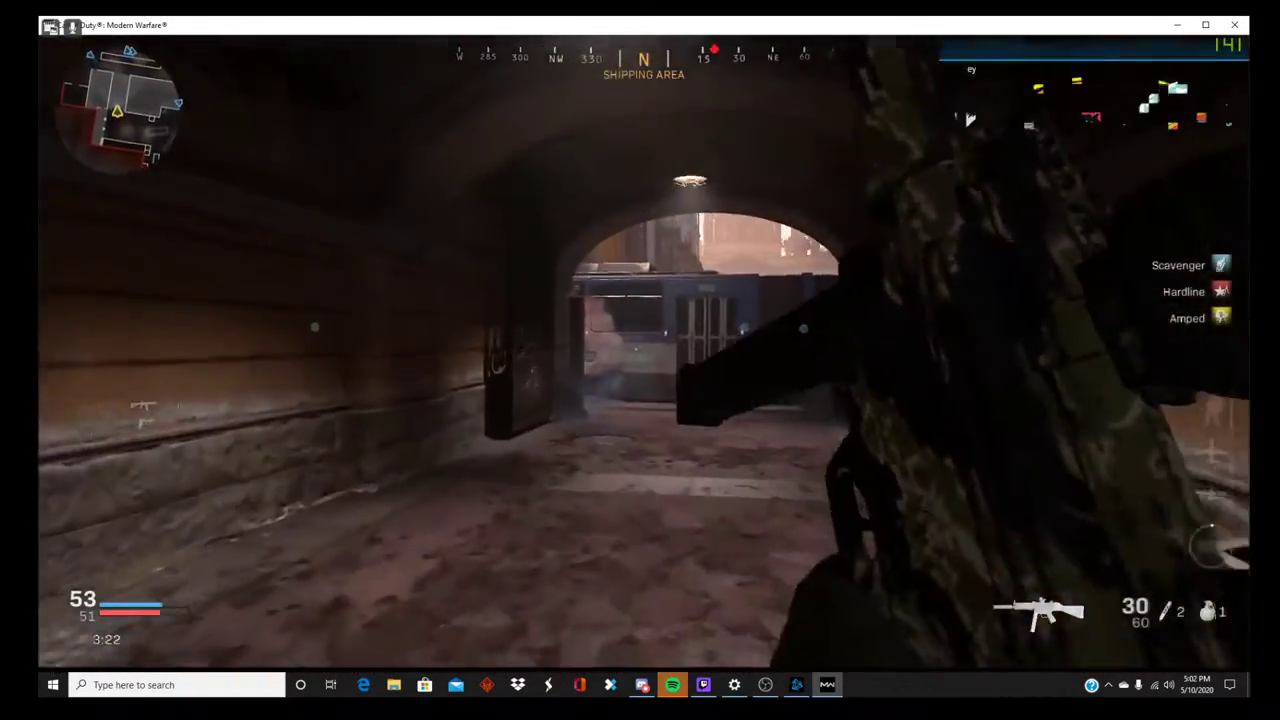
key("w")
key("w")
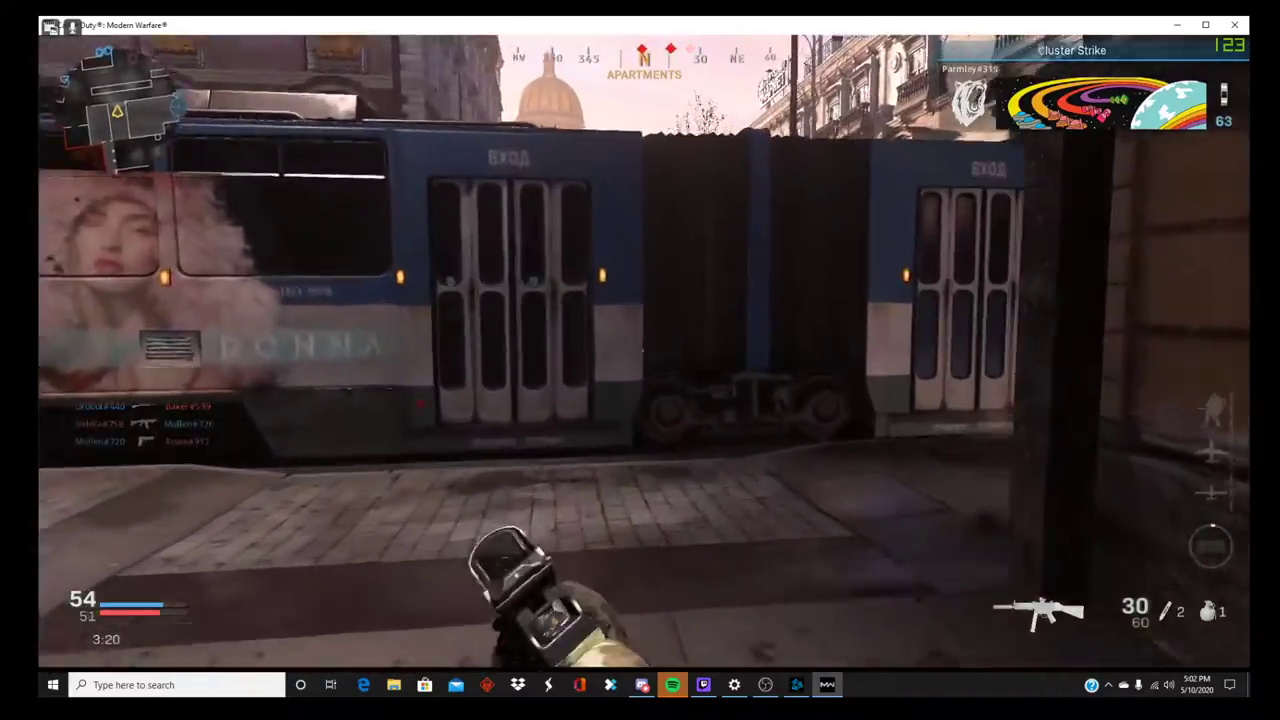
key("w")
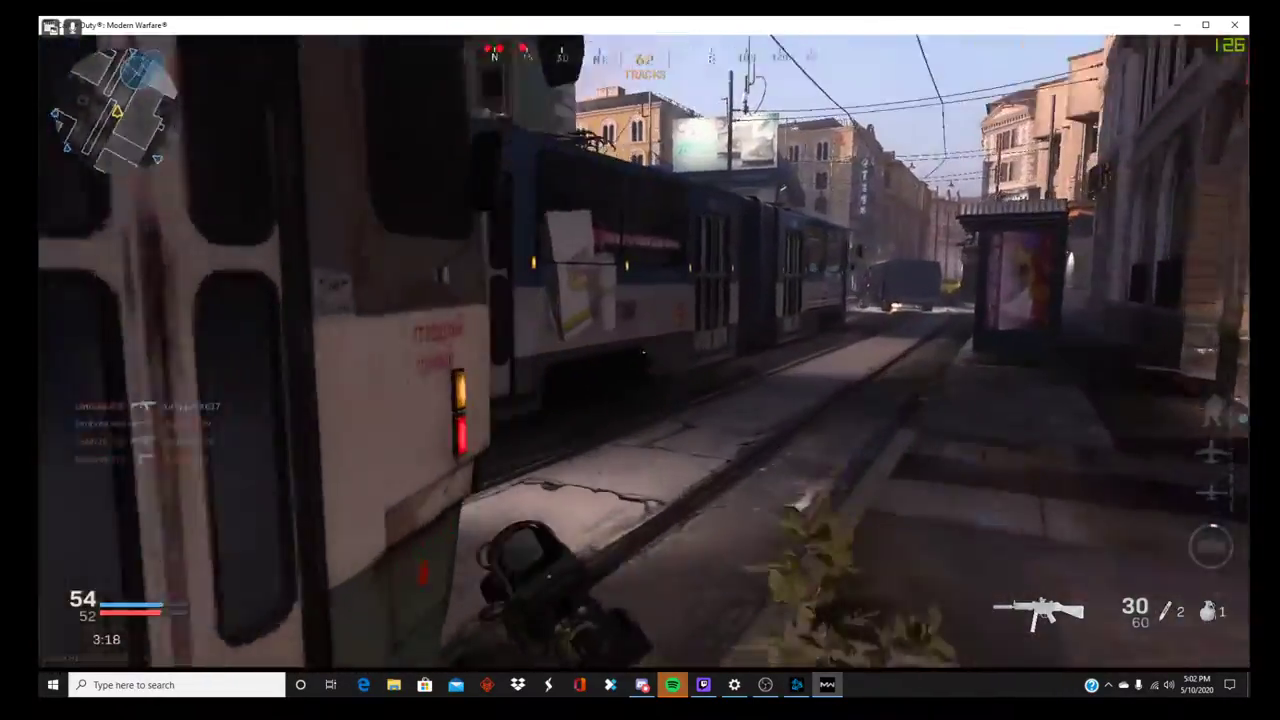
key("w")
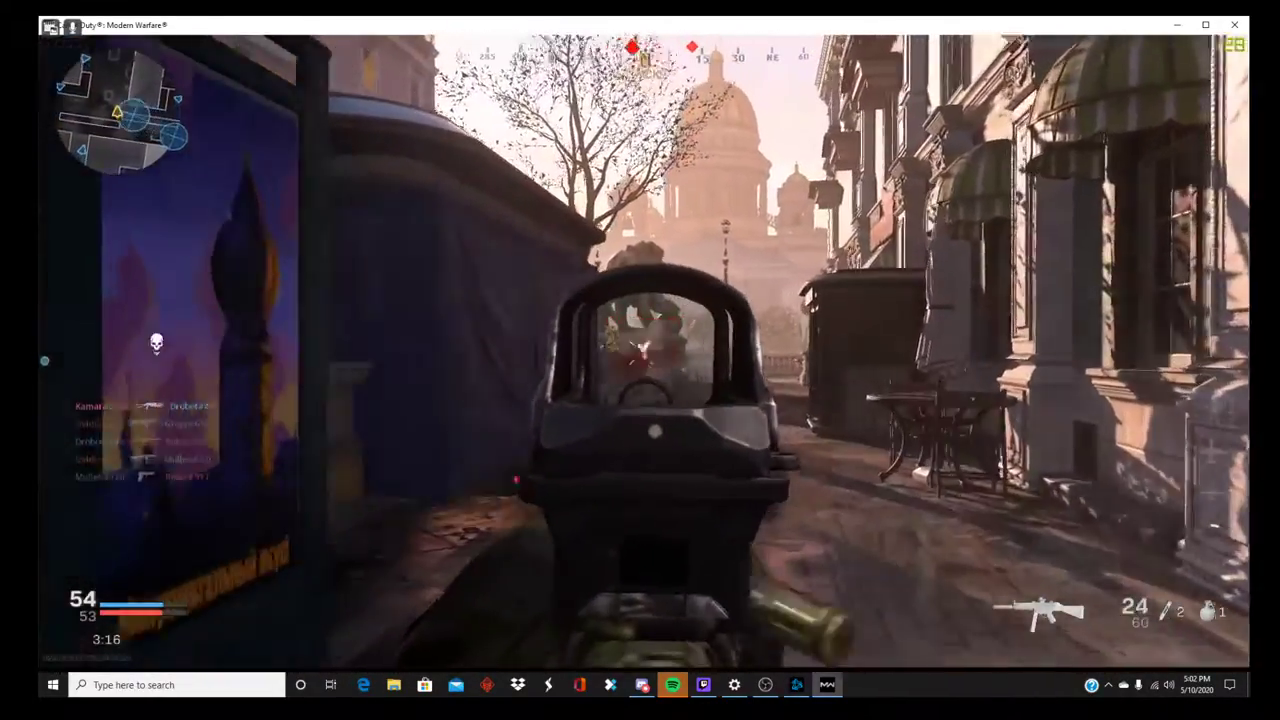
left_click(640, 360)
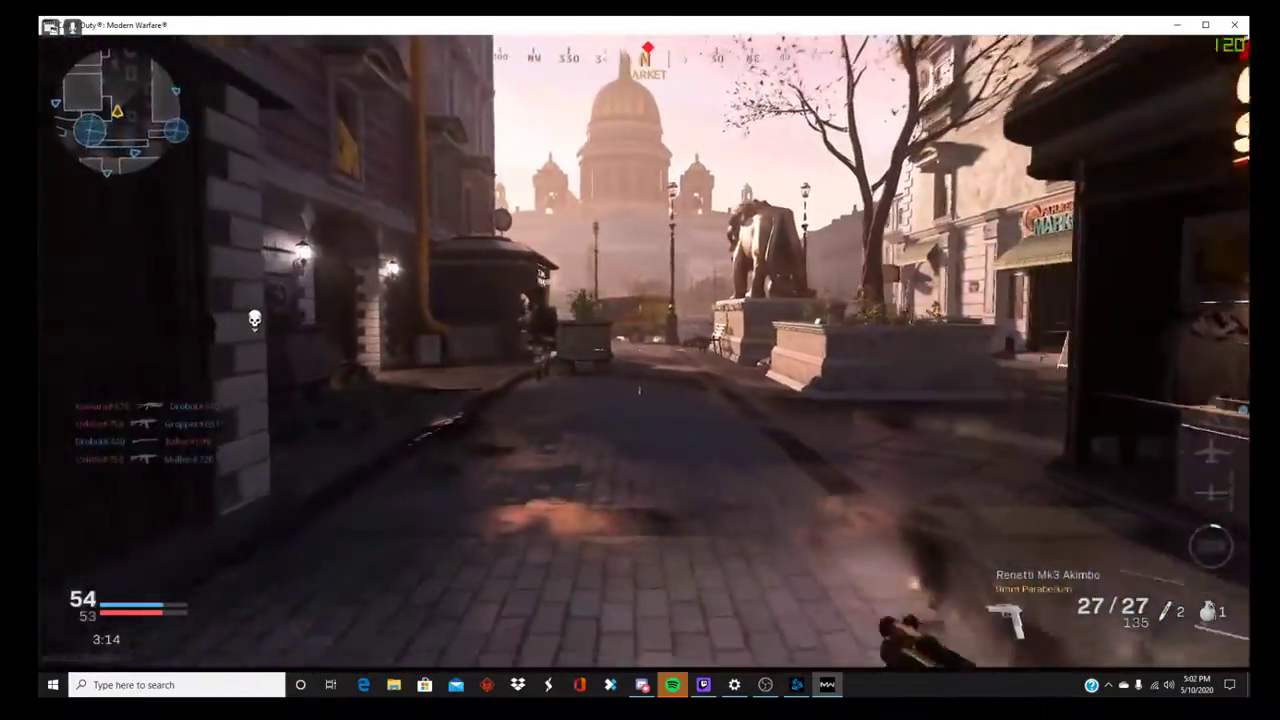